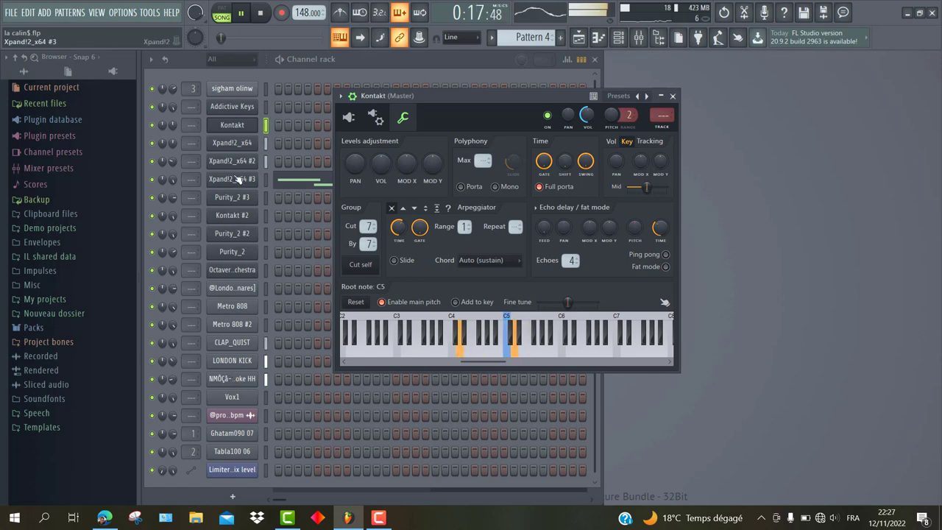
Show the miscellaneous functions of the Xpand!2_x64 channel, including its cut group settings, and close its window.
click(235, 144)
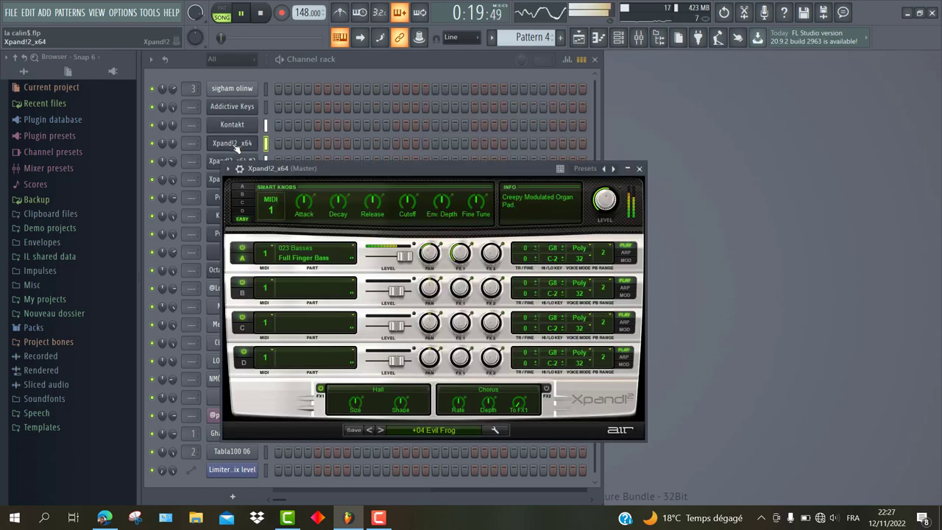
click(240, 169)
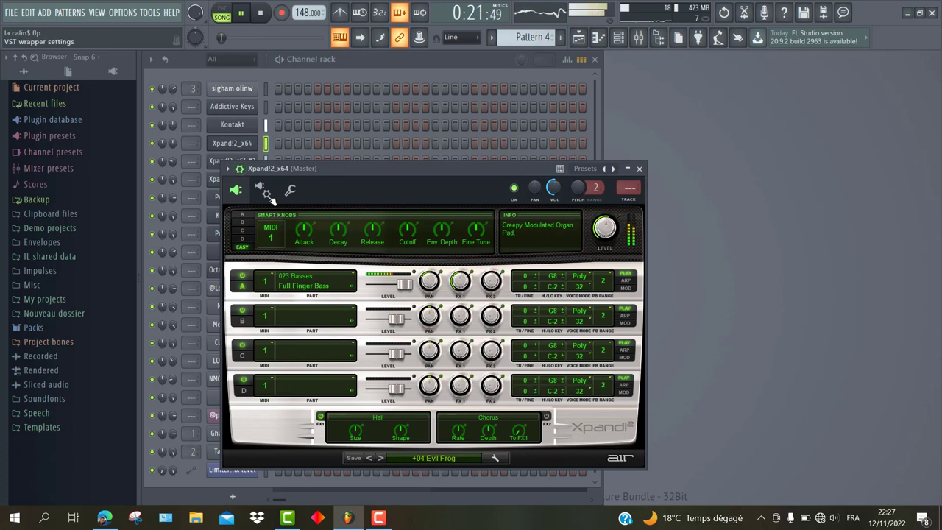
click(263, 192)
click(291, 193)
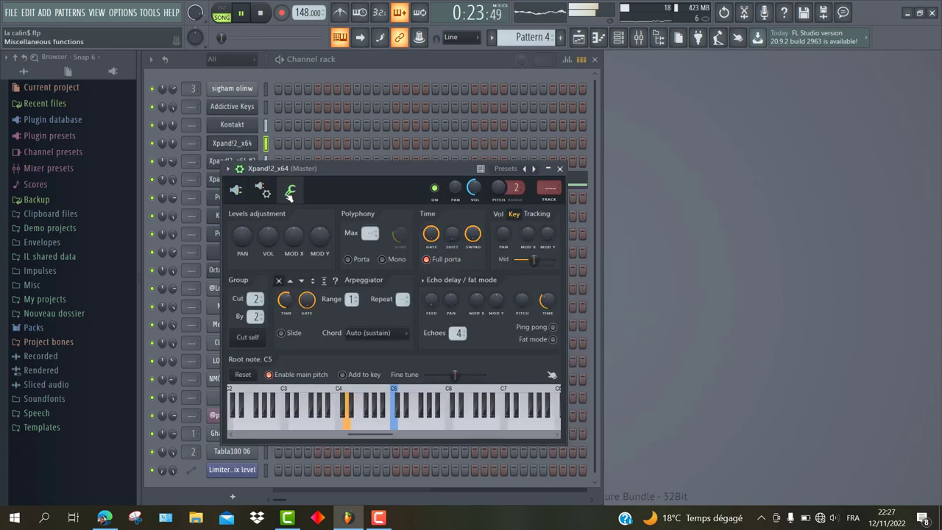
click(242, 143)
Show the miscellaneous functions of the Xpand!2_x64 #3 channel and move its window slightly higher.
click(240, 184)
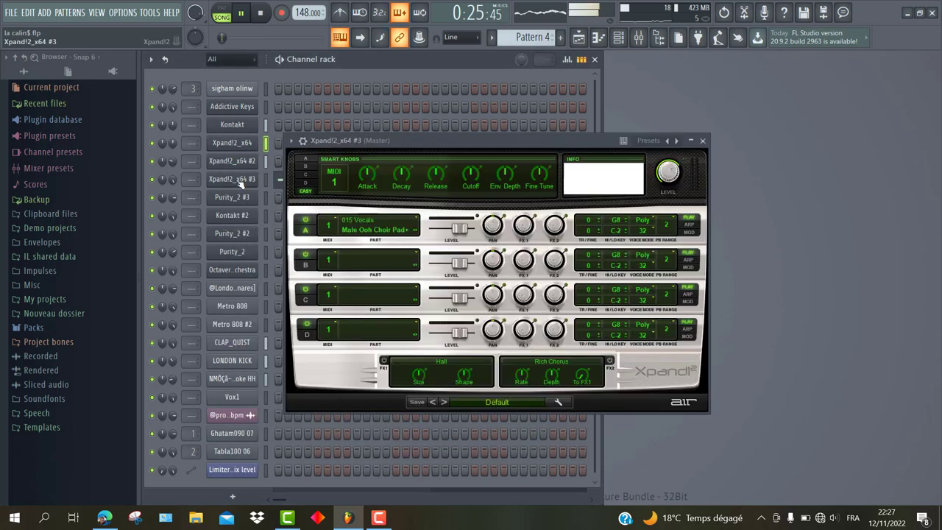
click(302, 140)
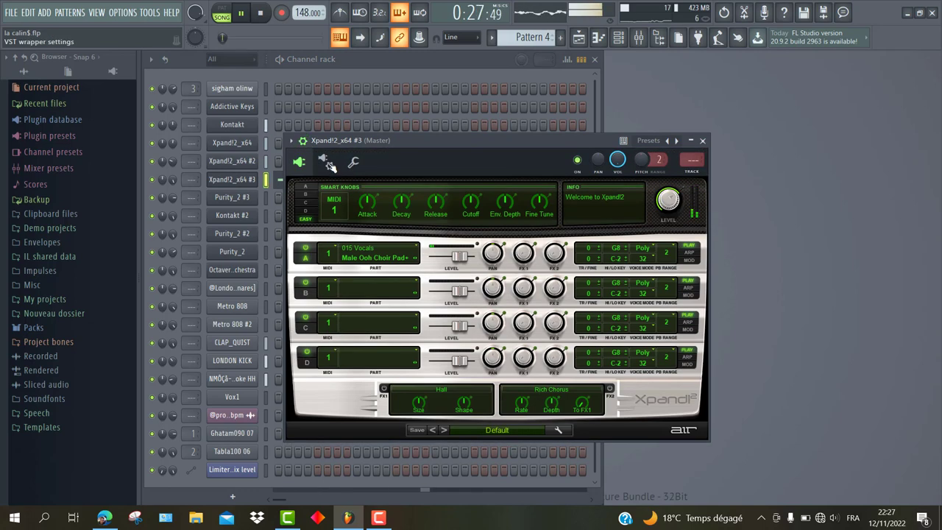
click(330, 164)
click(355, 165)
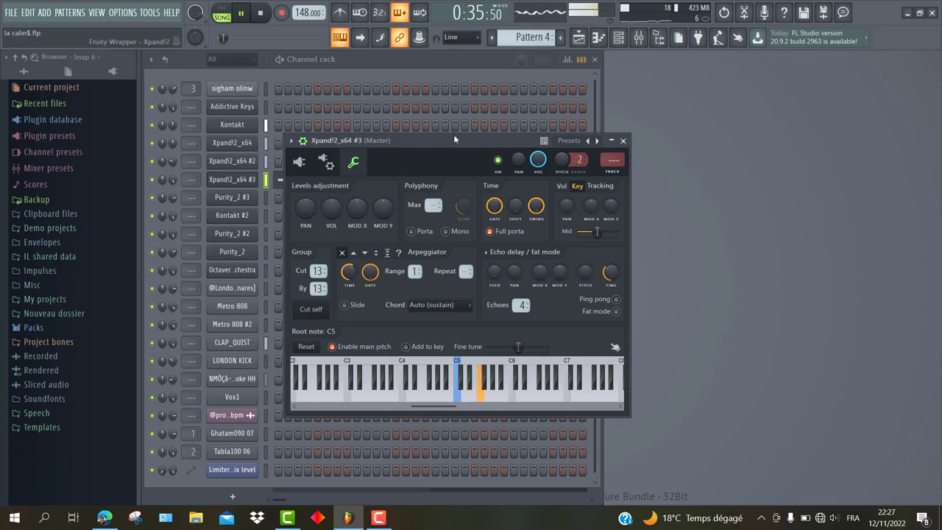
drag(453, 135, 452, 111)
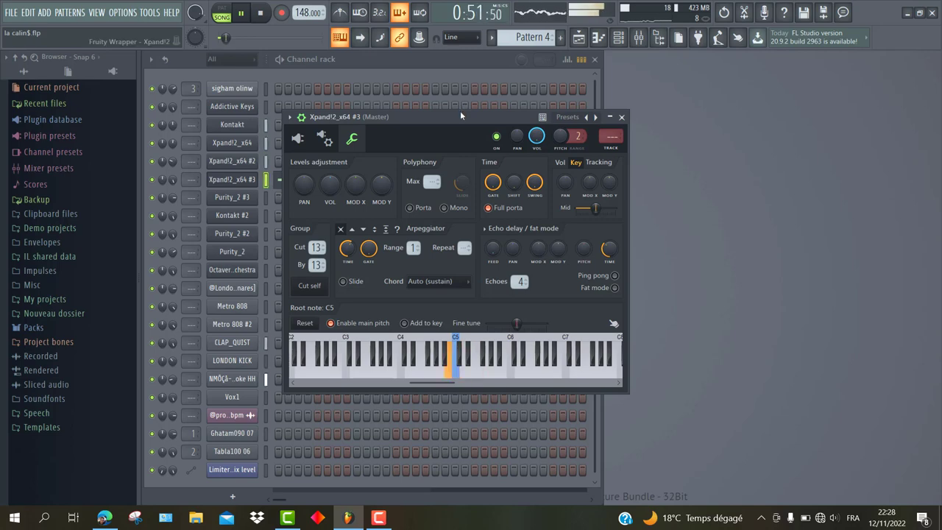
Bring up the Kontakt, CLAP_QUIST and Xpand!2_x64 #3 channel windows in turn, leaving none open.
click(243, 126)
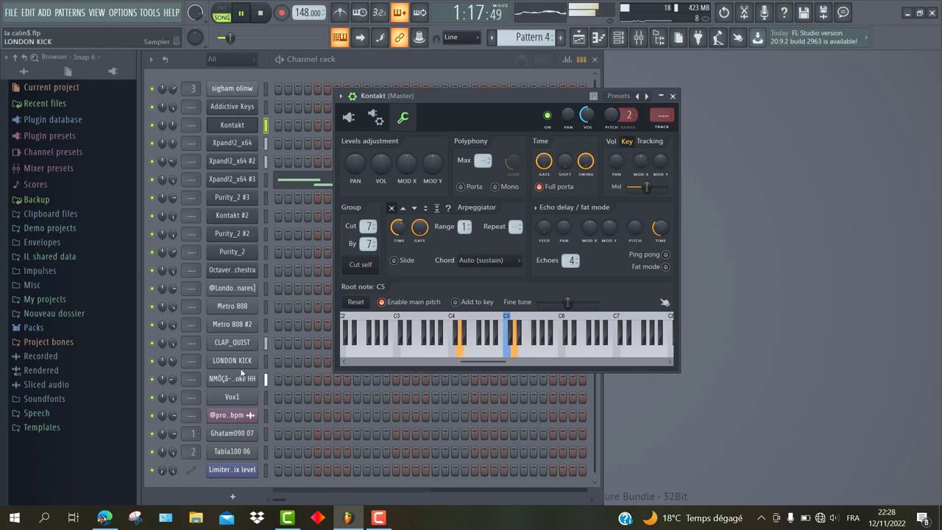
click(233, 344)
click(234, 346)
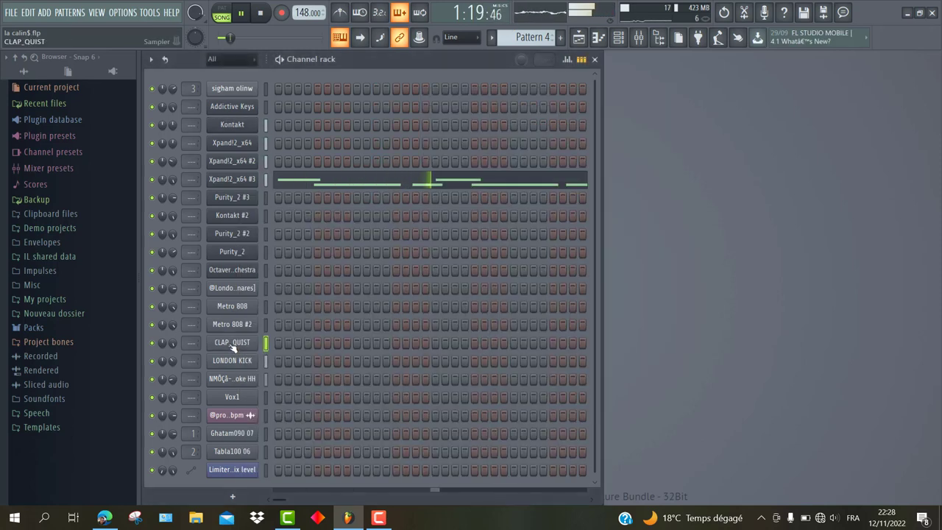
click(235, 181)
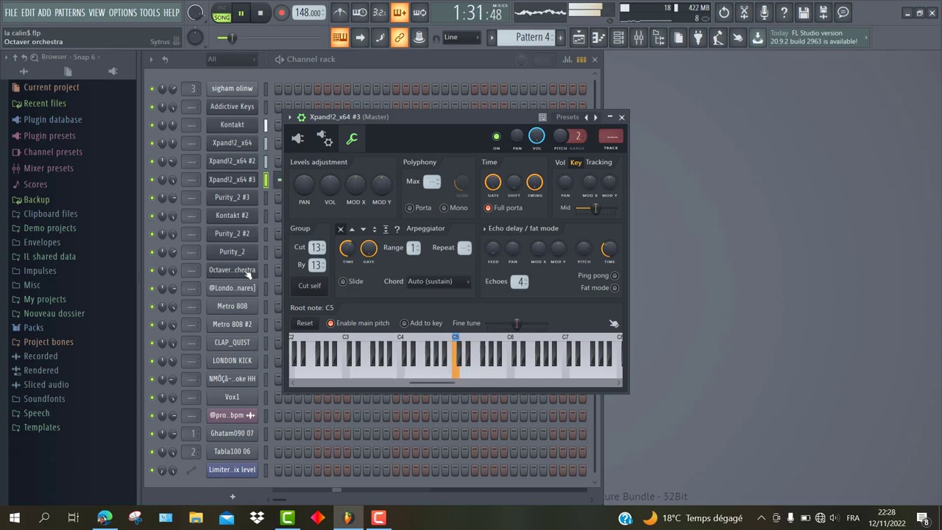
key(Escape)
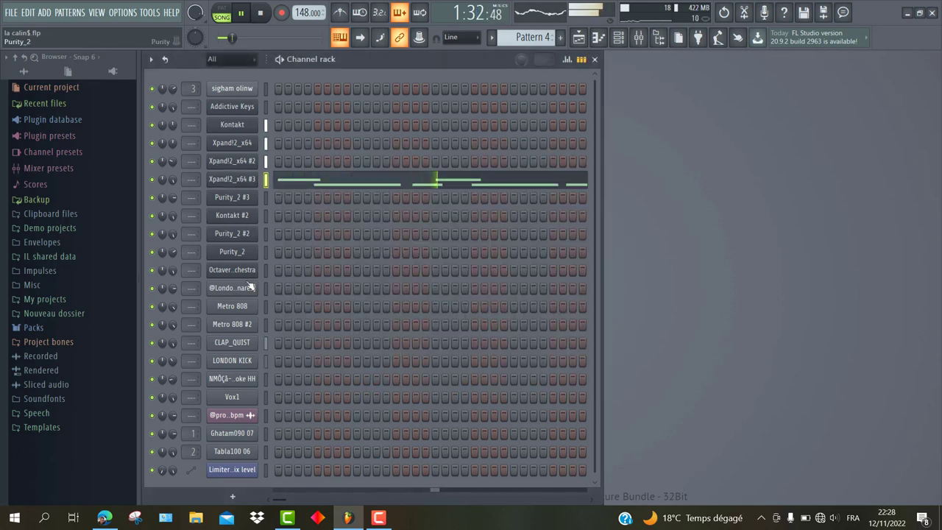
Show the miscellaneous functions of the CLAP_QUIST sampler channel and close its window.
click(234, 345)
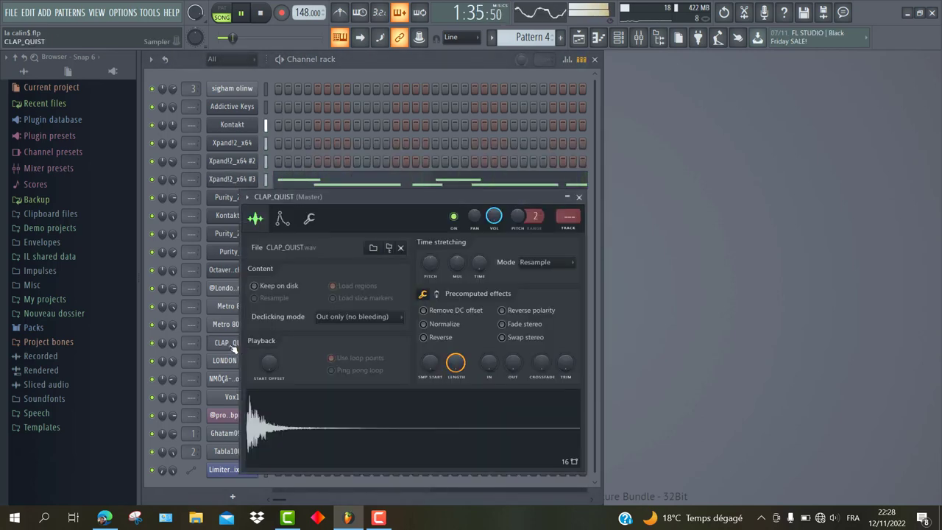
click(310, 219)
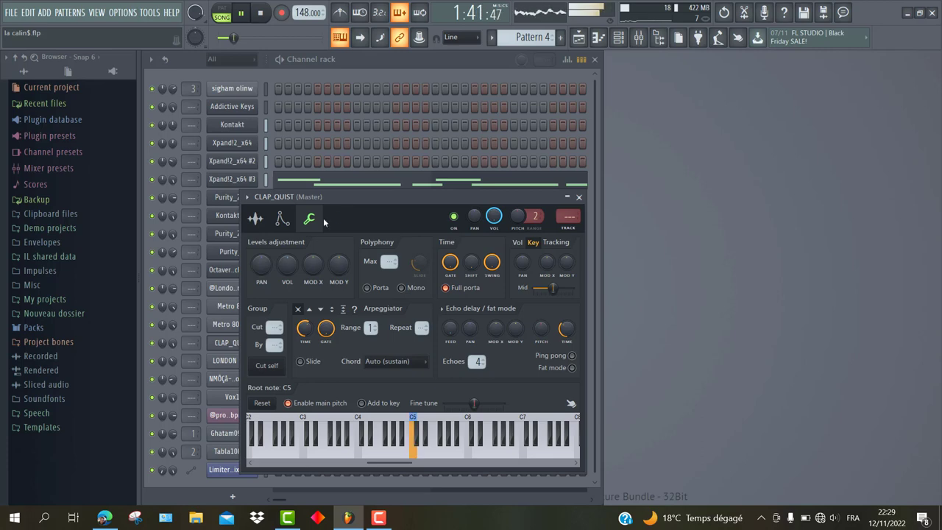
click(219, 342)
Show the miscellaneous functions of the LONDON KICK sampler channel and close its window.
click(230, 361)
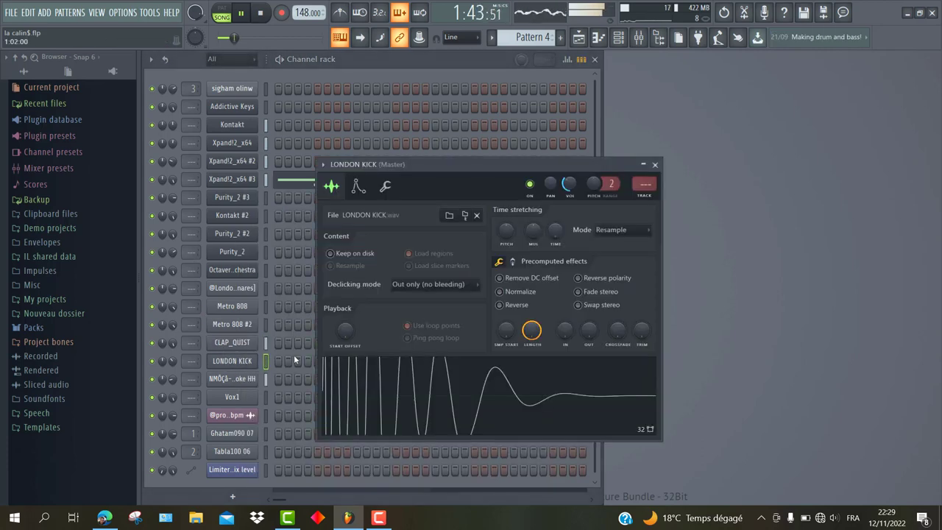
click(387, 192)
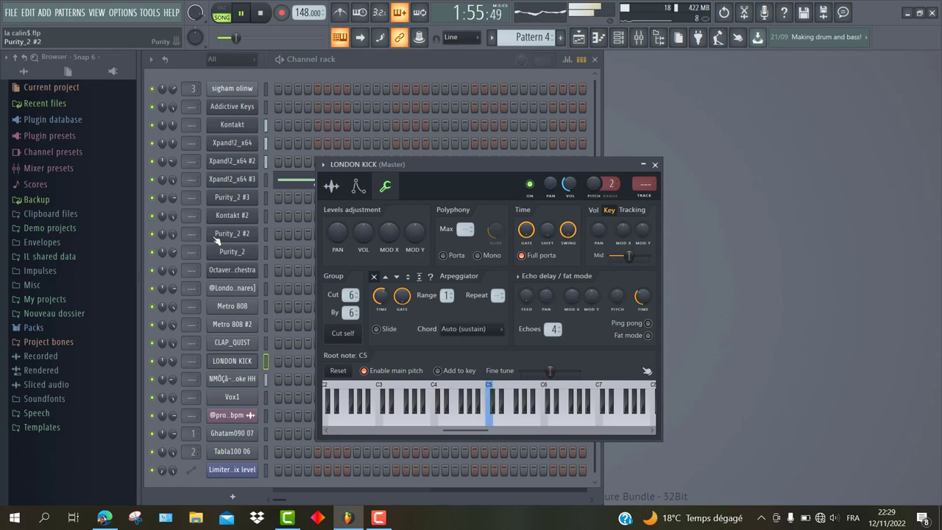
click(229, 361)
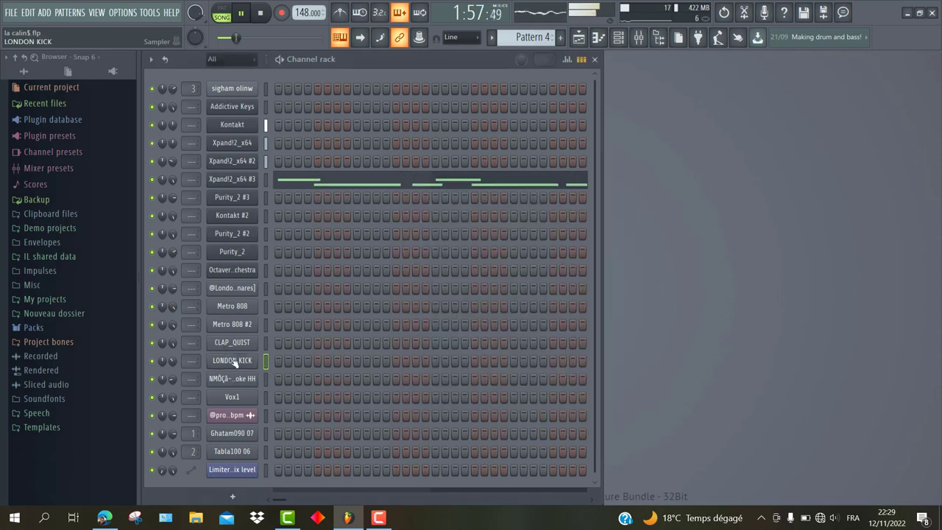
Show the miscellaneous functions of the Smoke HH hi-hat sampler channel.
click(234, 379)
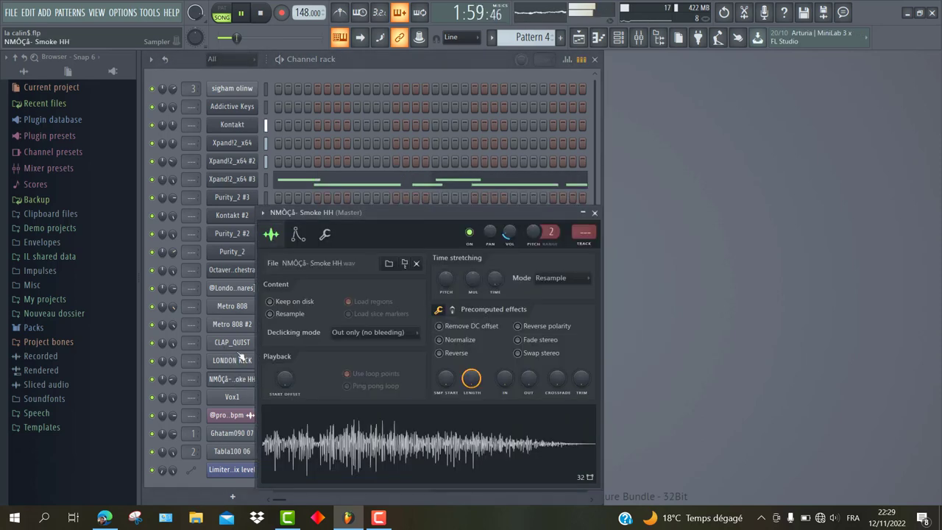
click(326, 235)
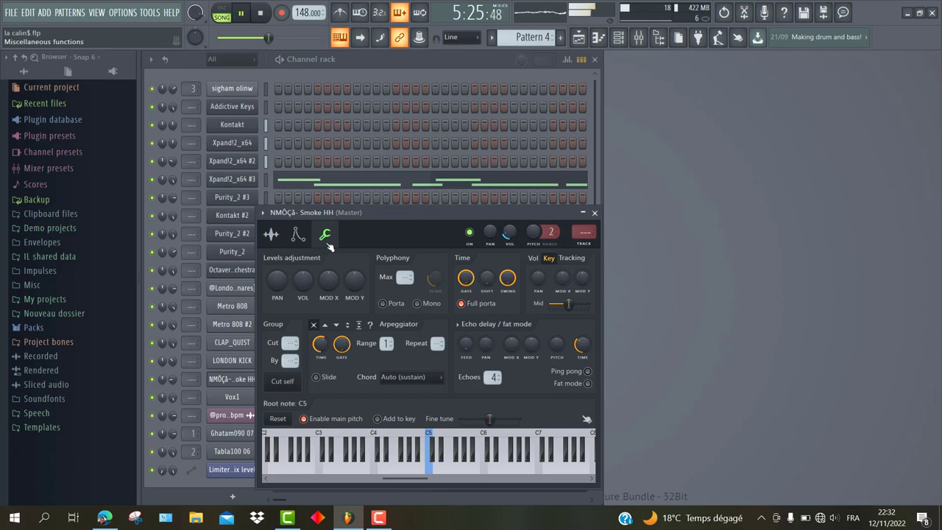
Review the miscellaneous functions of Xpand!2_x64 #3 and Kontakt, and display Kontakt's plugin editor with the acoustic guitar.
click(235, 181)
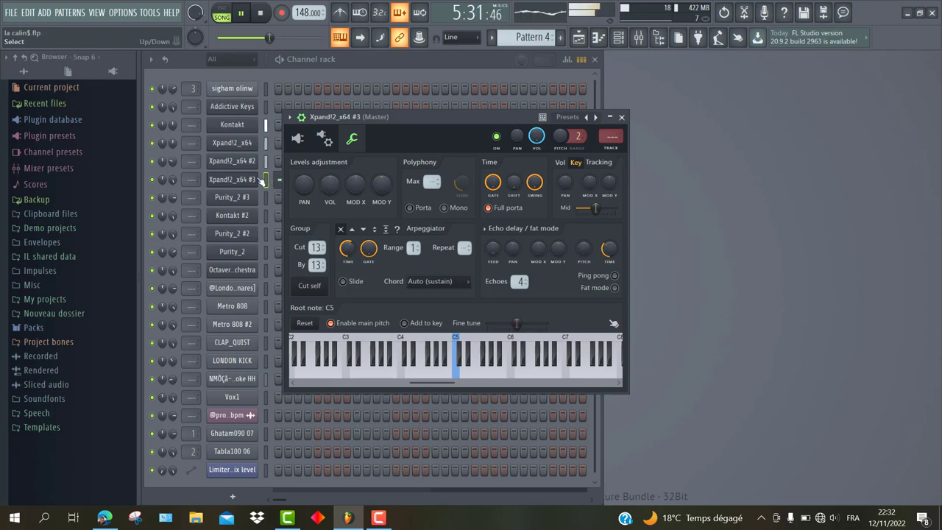
click(243, 126)
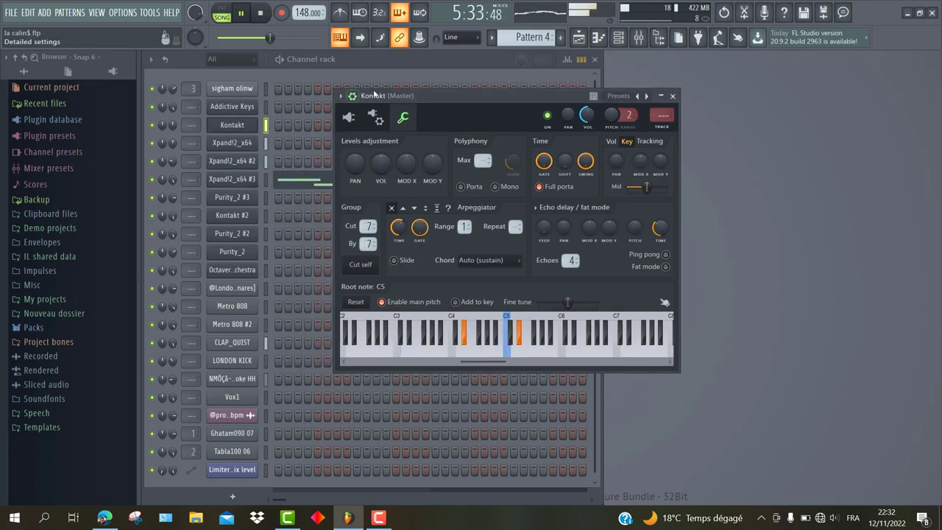
drag(443, 92, 405, 116)
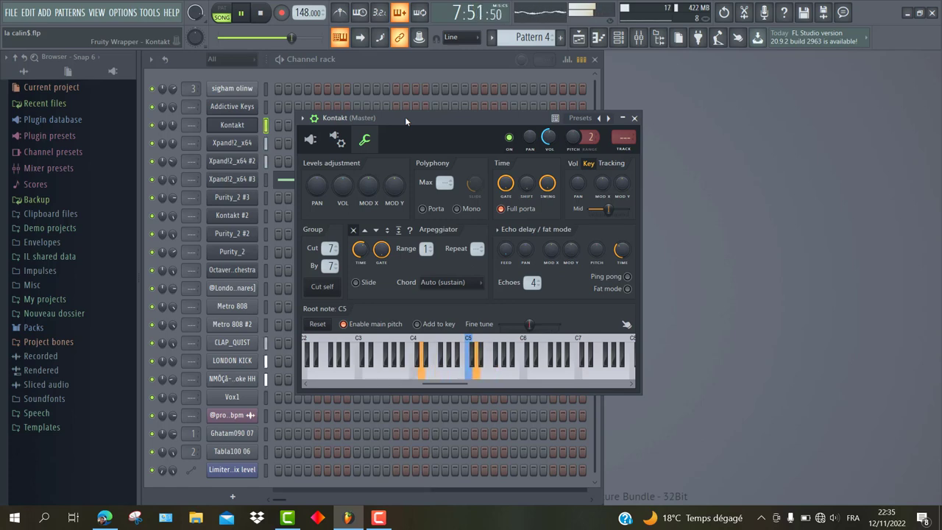
click(310, 138)
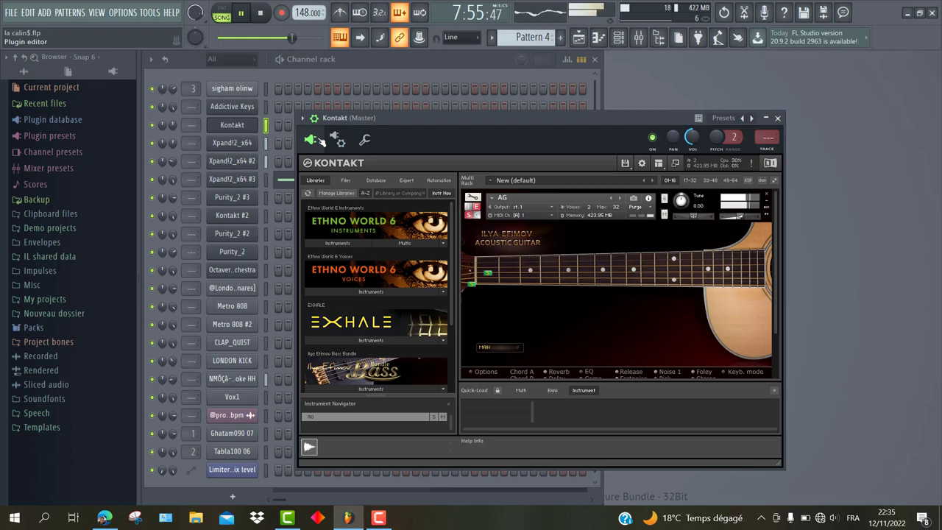
drag(475, 118, 456, 113)
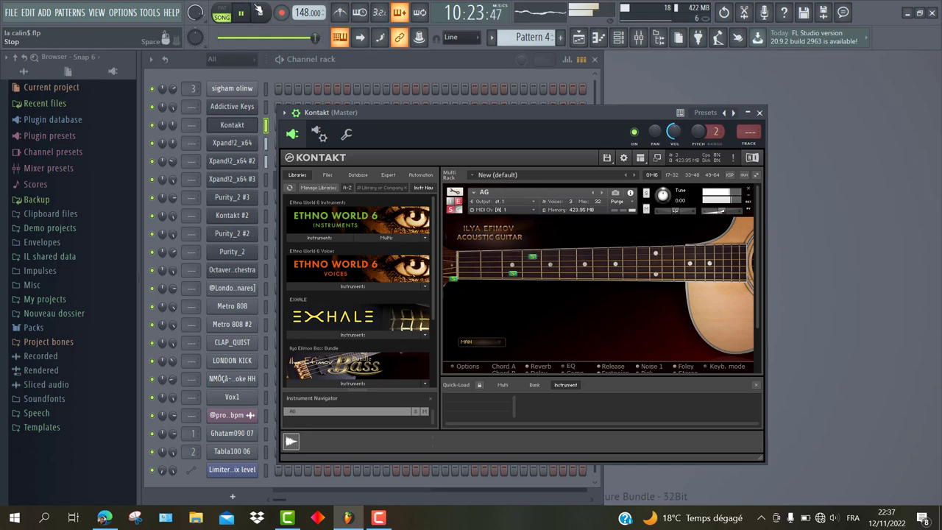
View the song's arrangement in the playlist, return to the channel rack and close the Kontakt window.
click(579, 38)
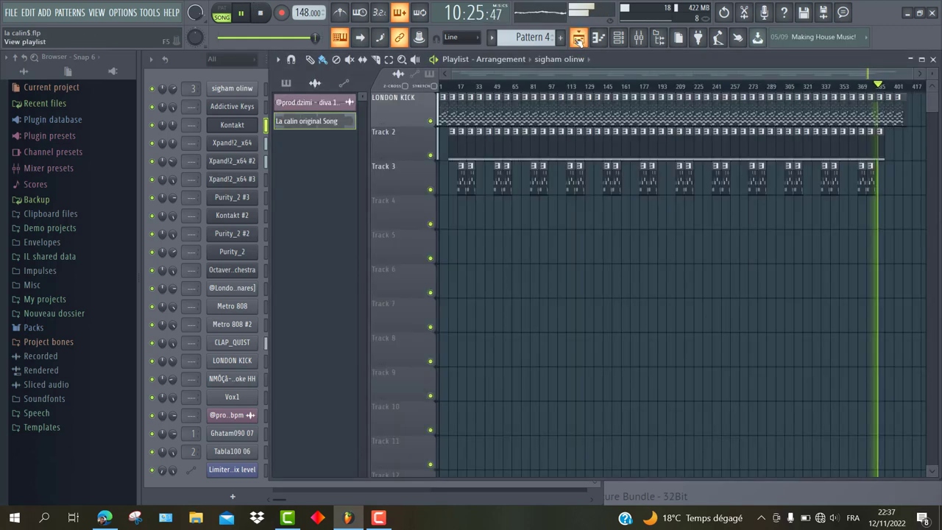
click(578, 38)
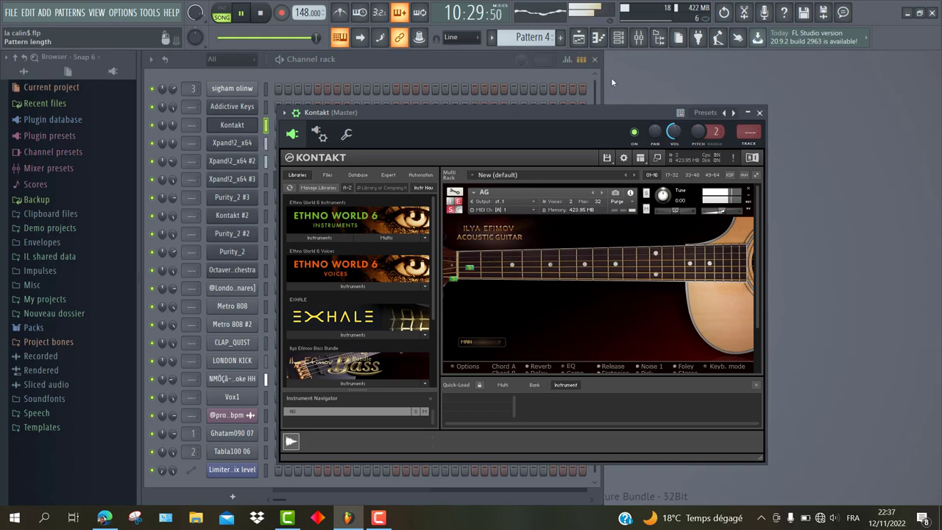
drag(464, 109, 464, 84)
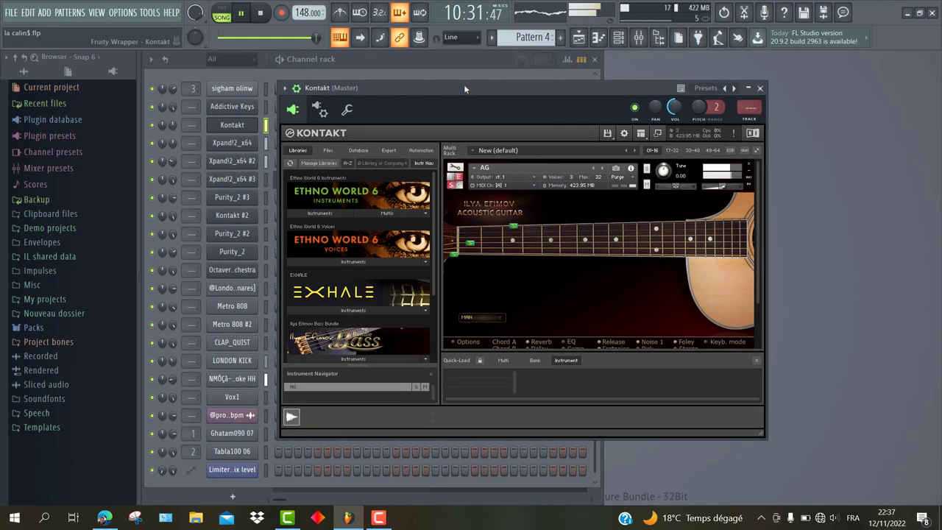
click(232, 124)
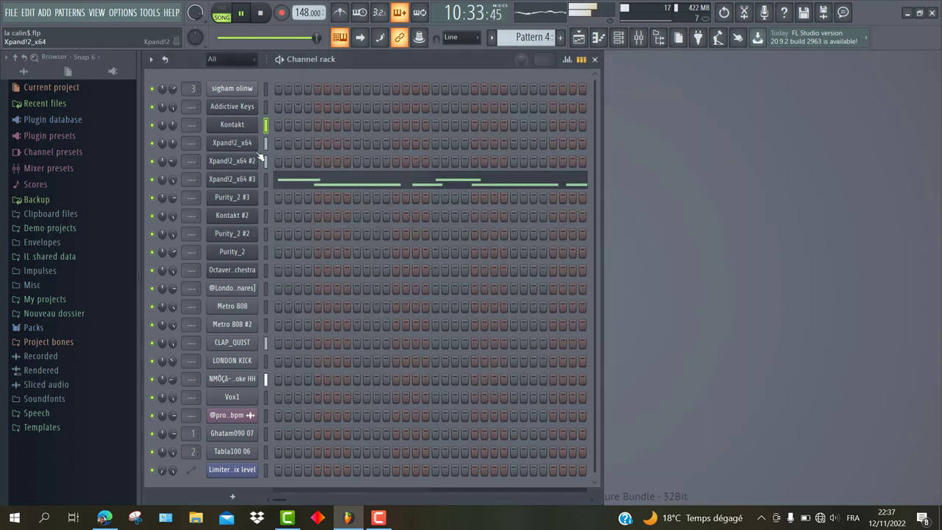
Show the miscellaneous functions of the Xpand!2_x64 #2 channel, move its window higher and stop the song's playback.
click(250, 163)
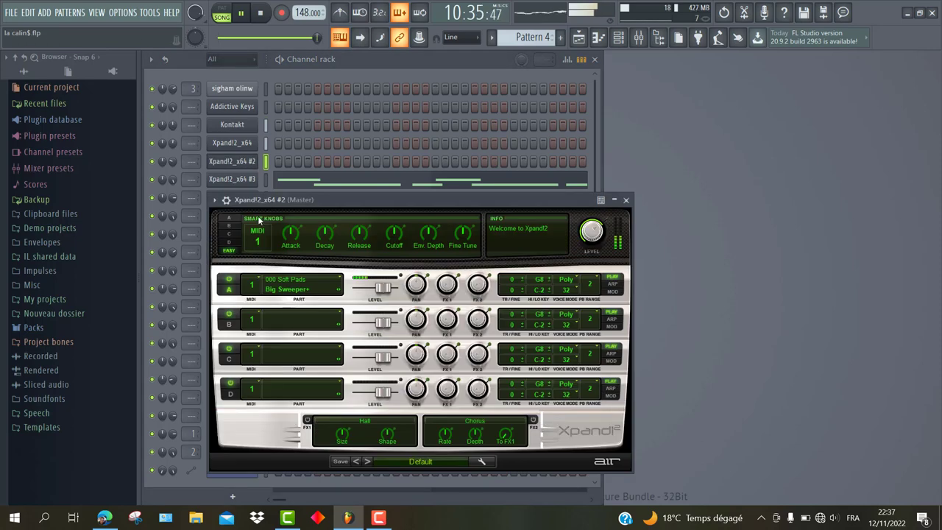
click(227, 200)
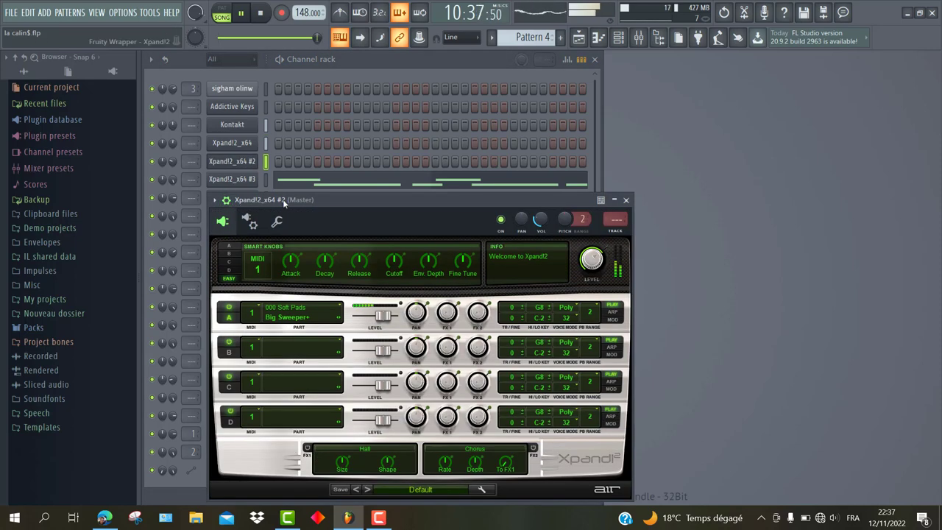
drag(282, 198, 316, 190)
click(342, 210)
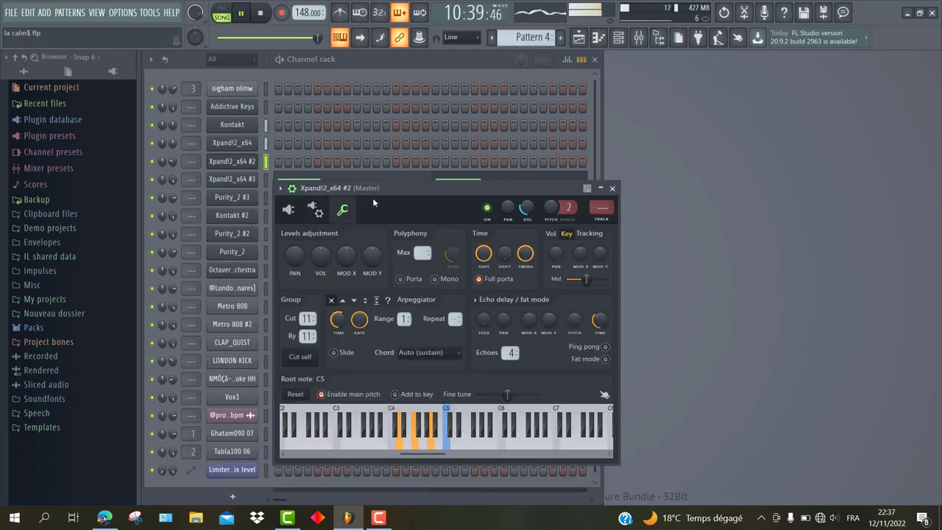
drag(378, 189, 388, 154)
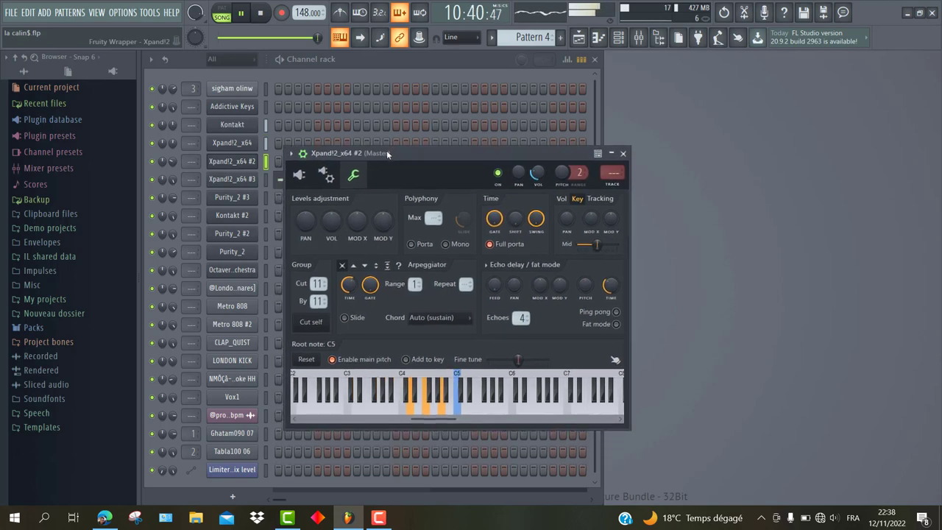
click(262, 14)
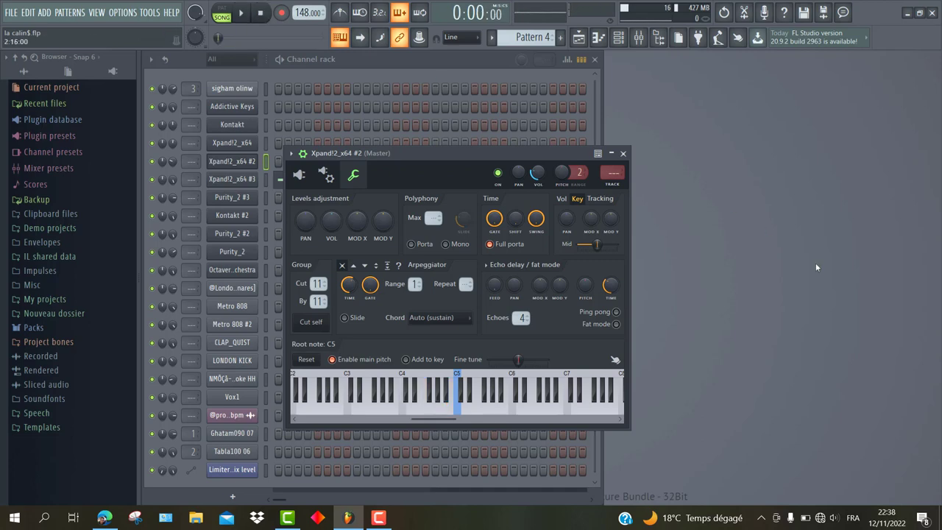